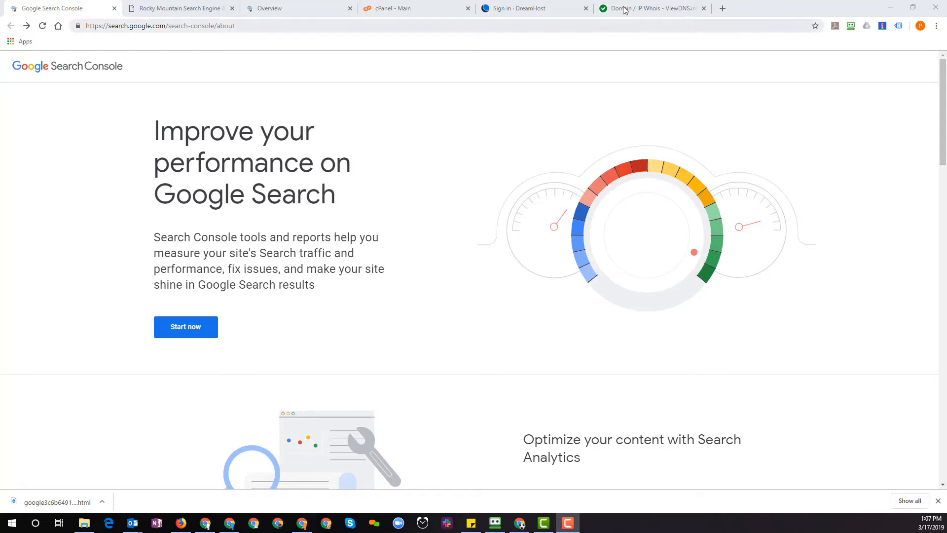
Step: Start adding a new property on the Search Console overview page
left_click(302, 10)
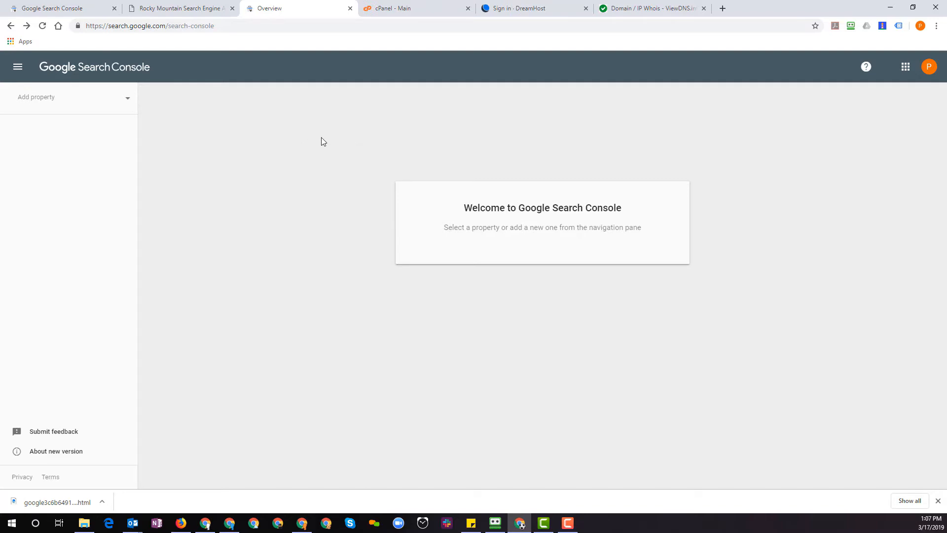
left_click(127, 98)
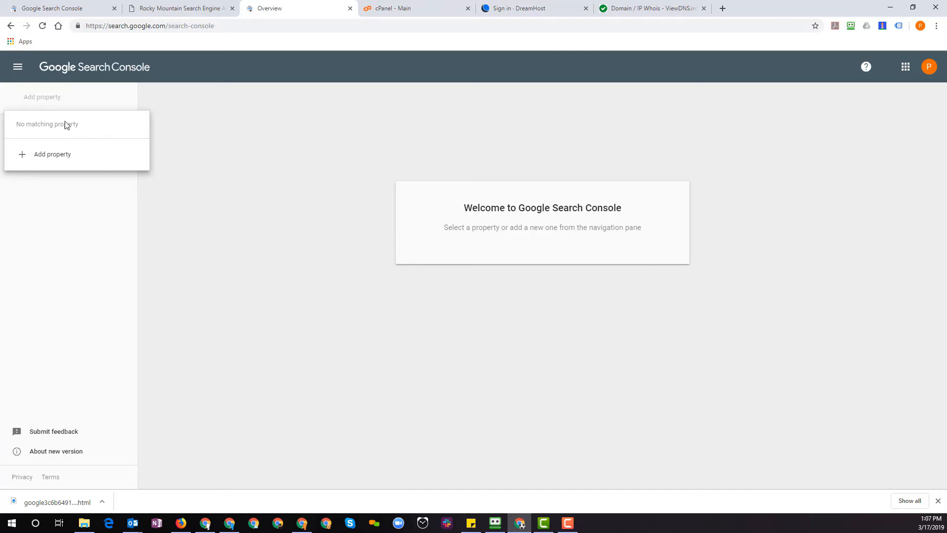
left_click(55, 157)
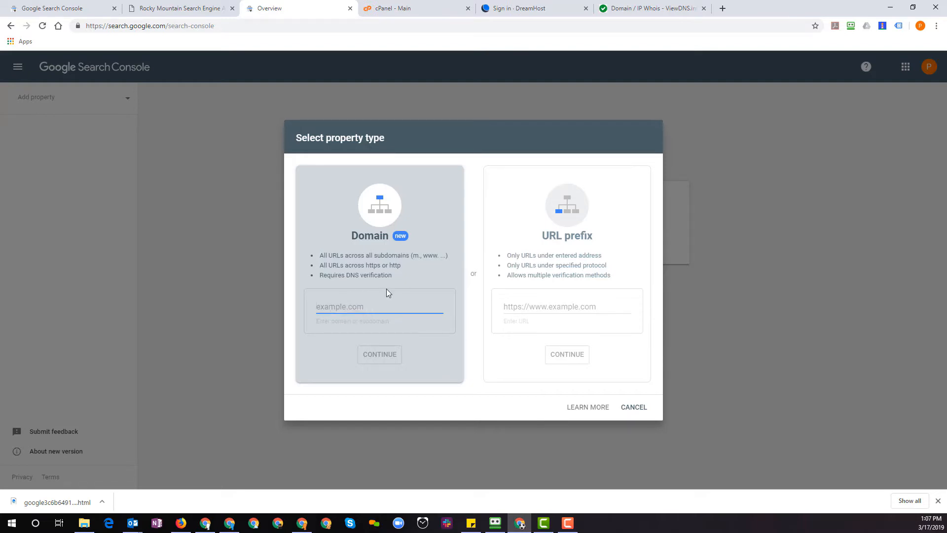
Step: Enter rockymountainsearchacademy.com as a Domain-type property and continue to its ownership verification
type("rockymountainsea")
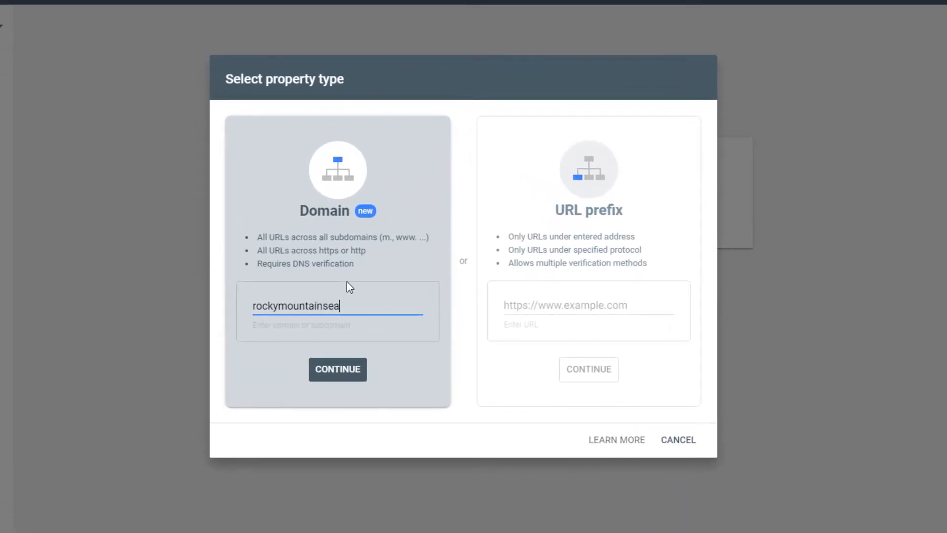
type("rchacademy.c")
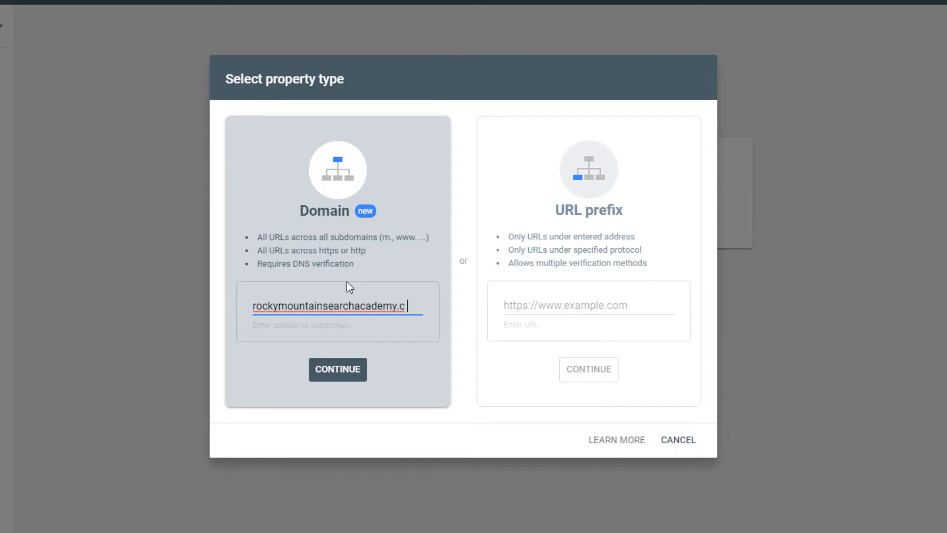
type("om")
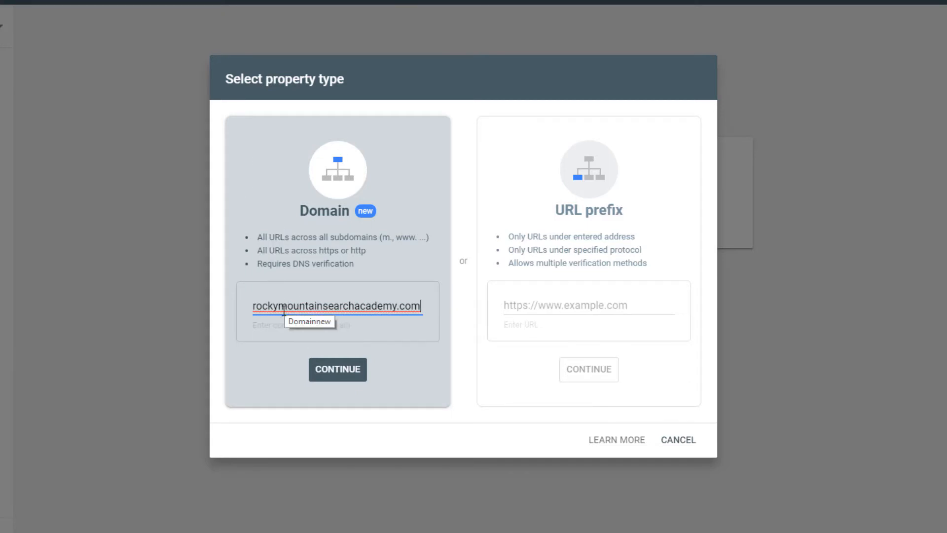
left_click(253, 309)
left_click_drag(268, 309, 467, 320)
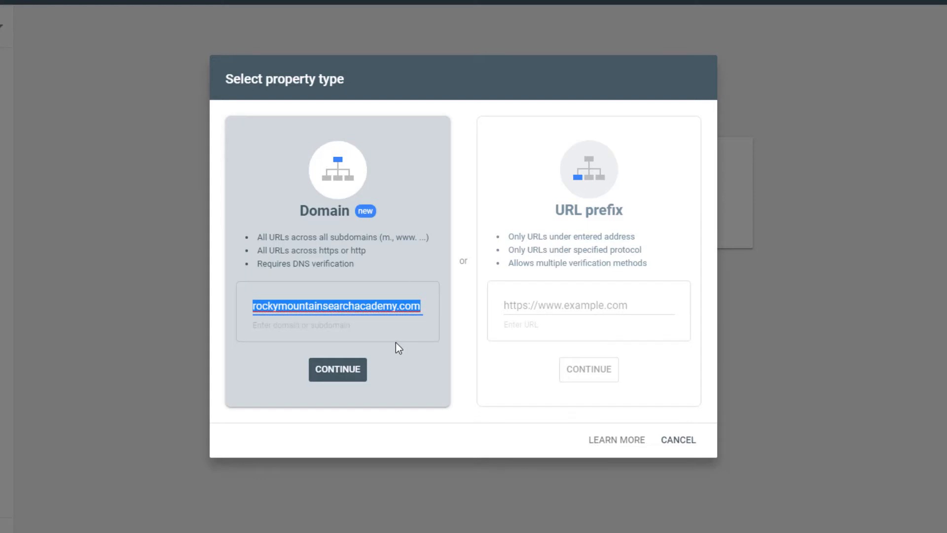
left_click(347, 373)
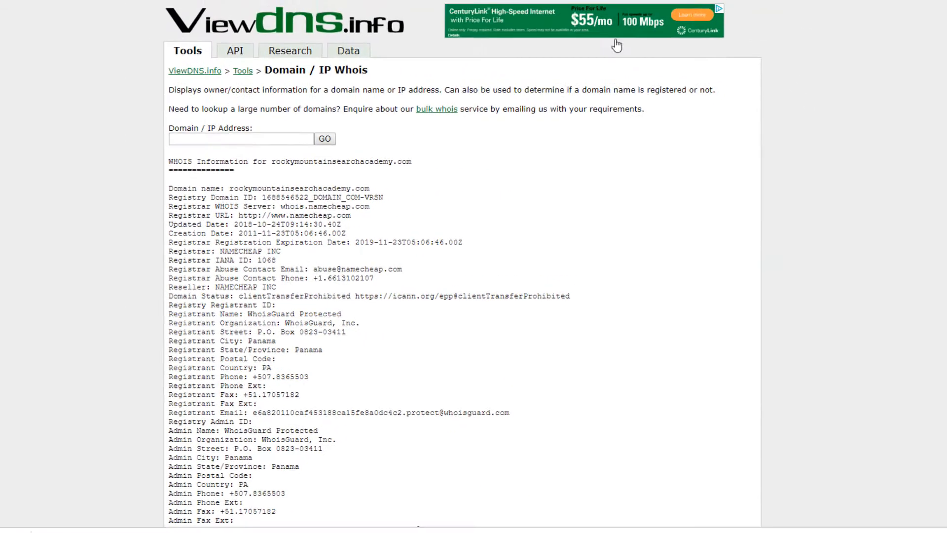
Step: Run a Domain / IP Whois lookup for rockymountainsearchacademy.com on ViewDNS.info
left_click(234, 98)
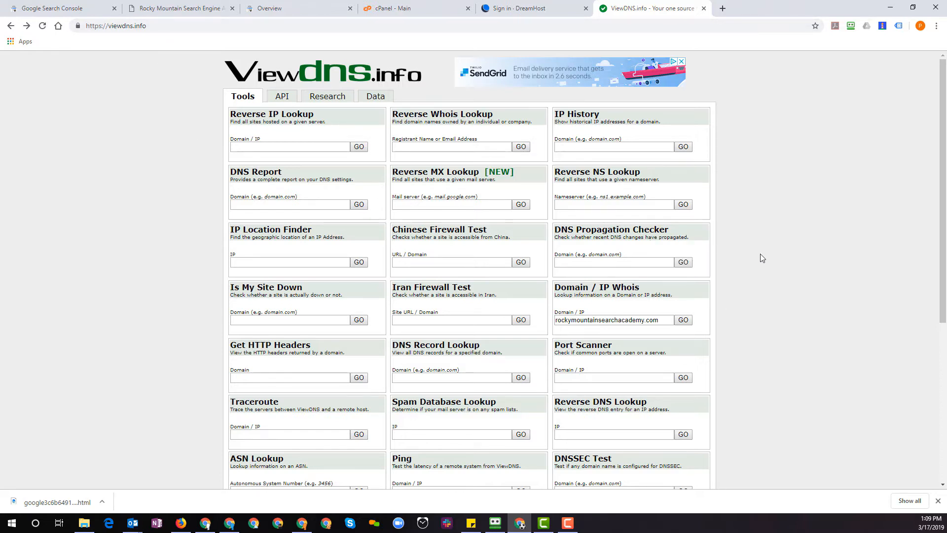
left_click(660, 321)
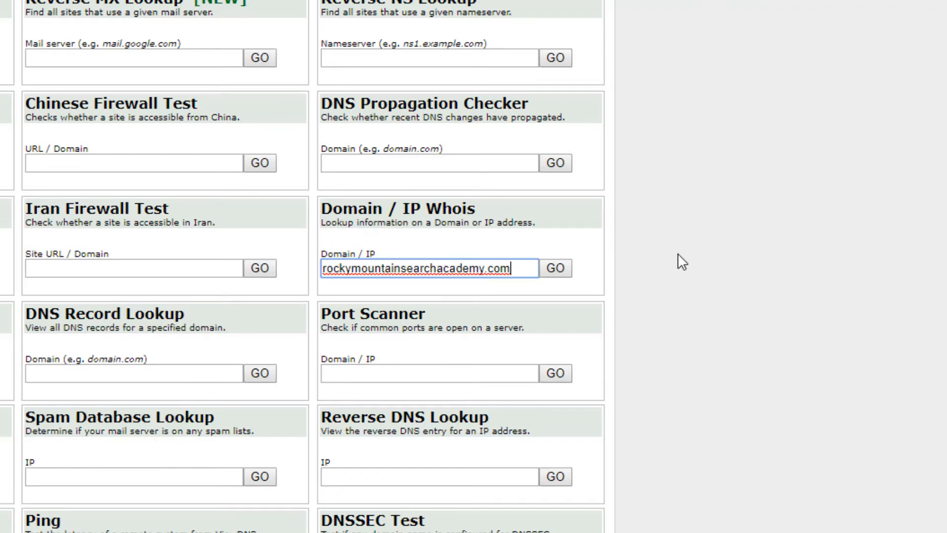
left_click(564, 273)
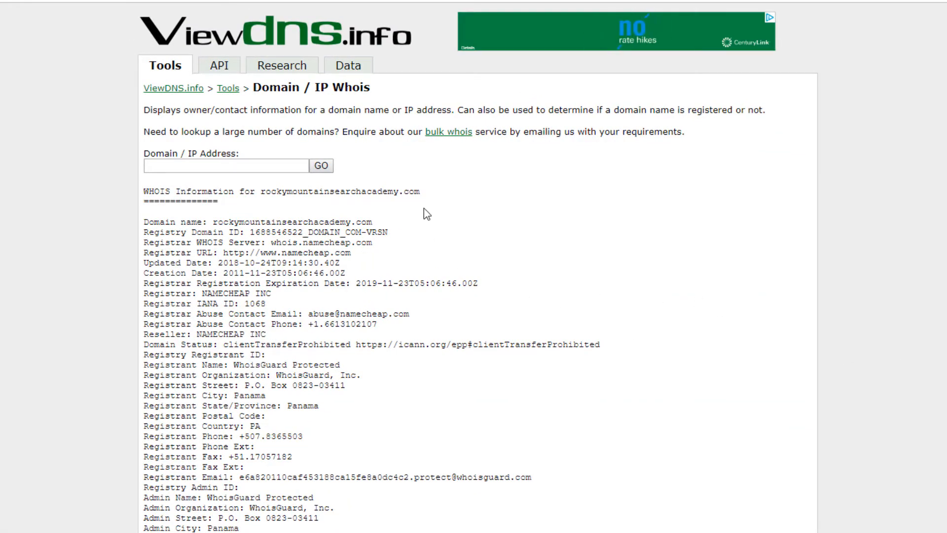
Step: Examine the Whois record of rockymountainsearchacademy.com for its registrar and name servers
scroll(424, 208, "down", 1)
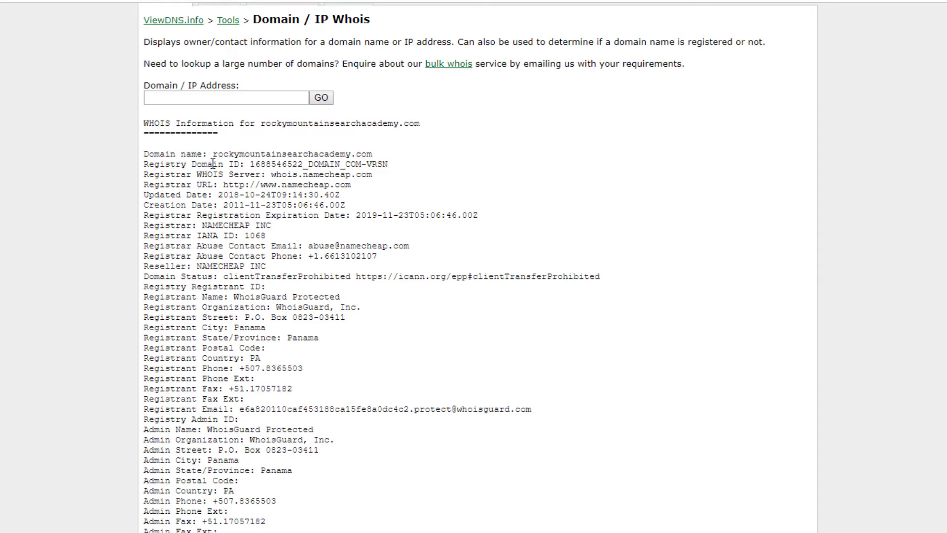
scroll(213, 164, "down", 1)
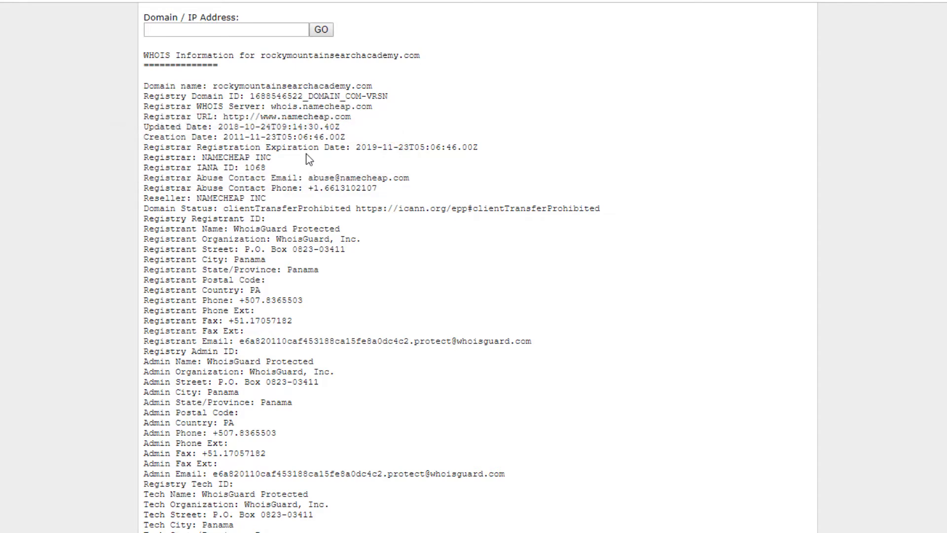
scroll(309, 159, "down", 2)
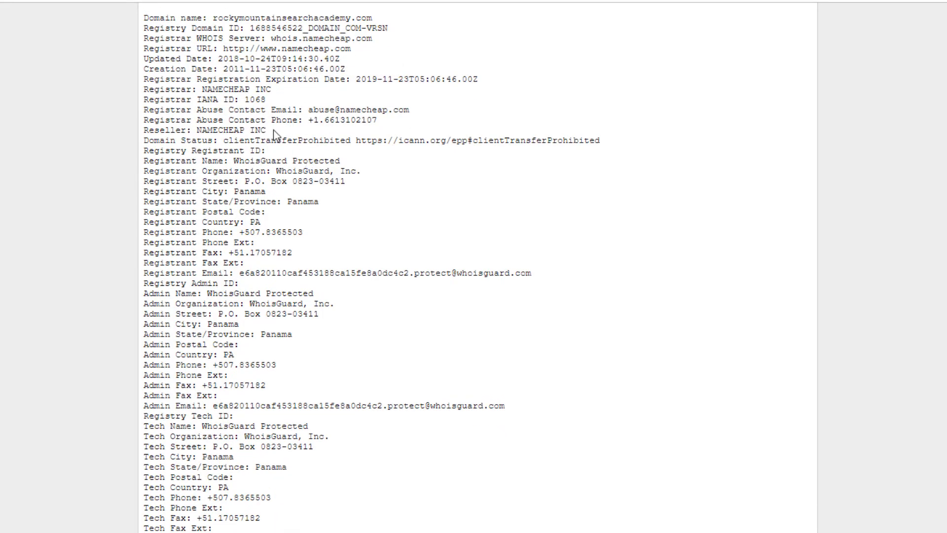
scroll(274, 134, "down", 4)
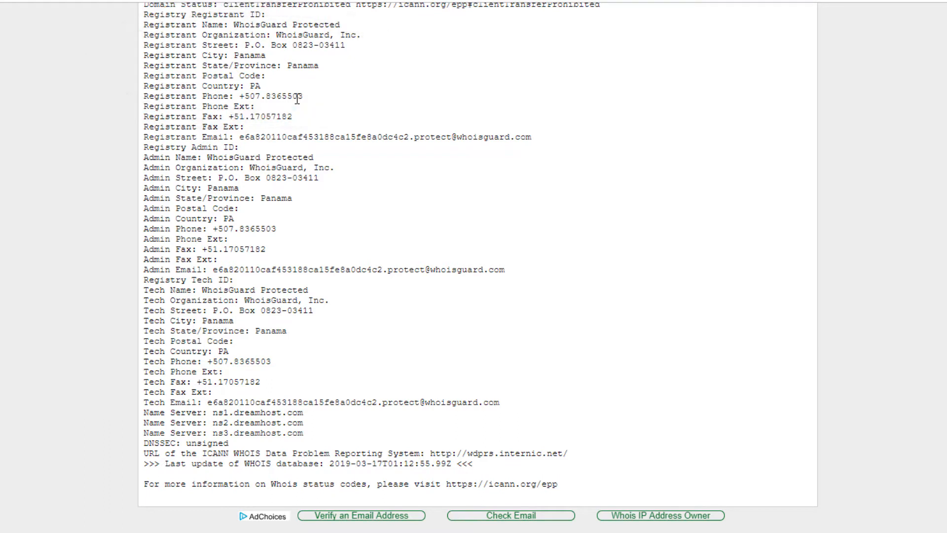
scroll(297, 99, "down", 2)
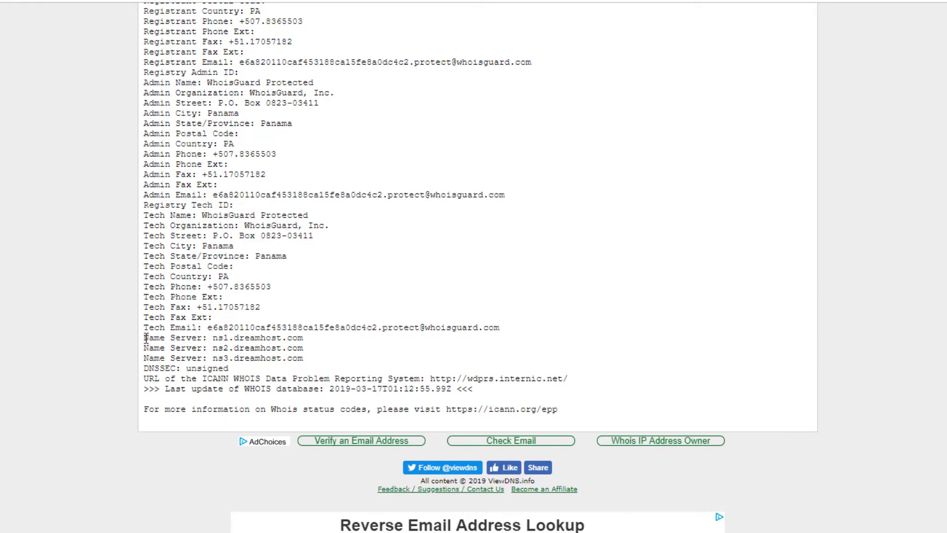
left_click_drag(146, 339, 212, 337)
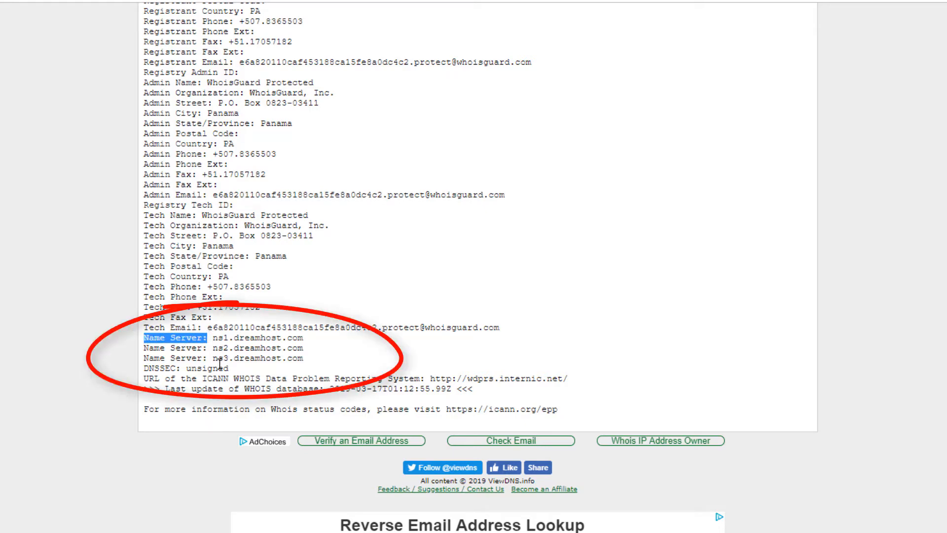
left_click(248, 341)
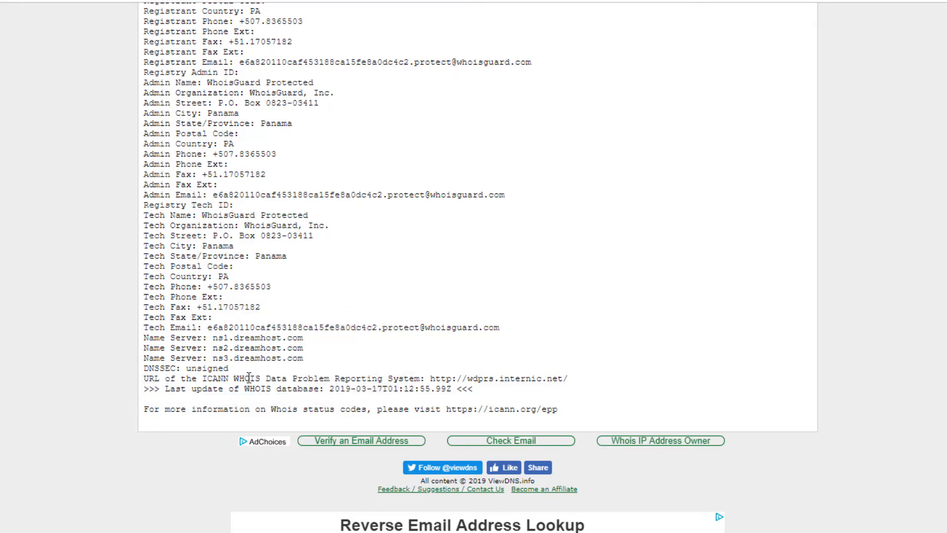
left_click_drag(212, 338, 233, 339)
left_click(252, 342)
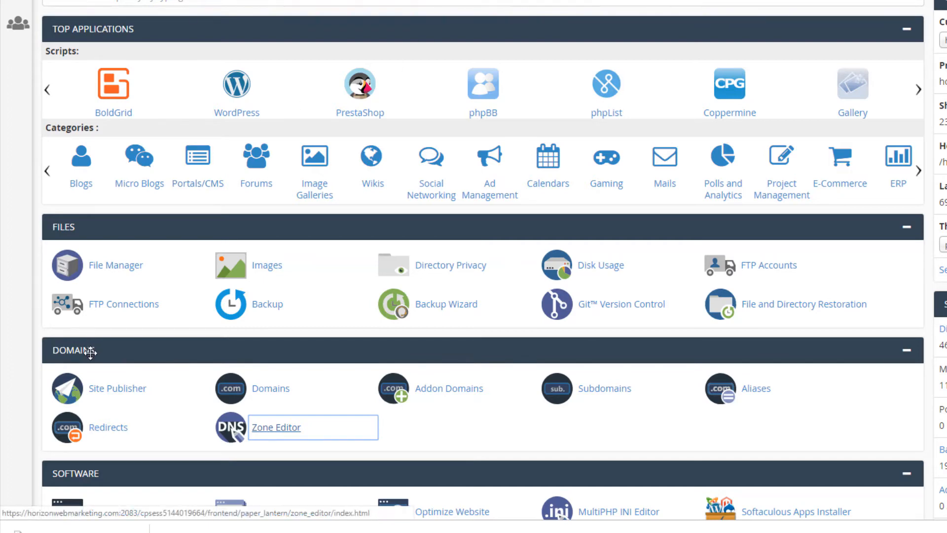
Step: Open the DNS Zone Editor from the Domains section of cPanel
scroll(92, 354, "down", 4)
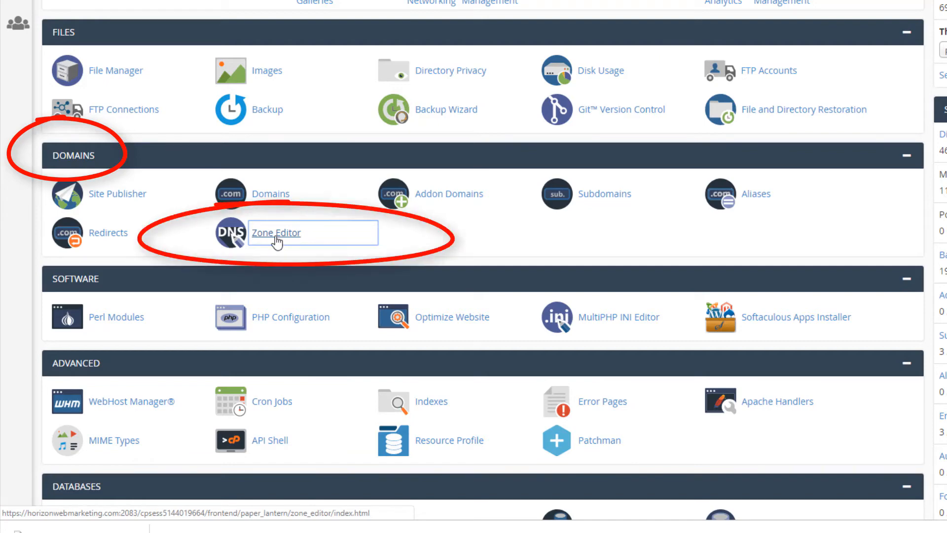
left_click(276, 238)
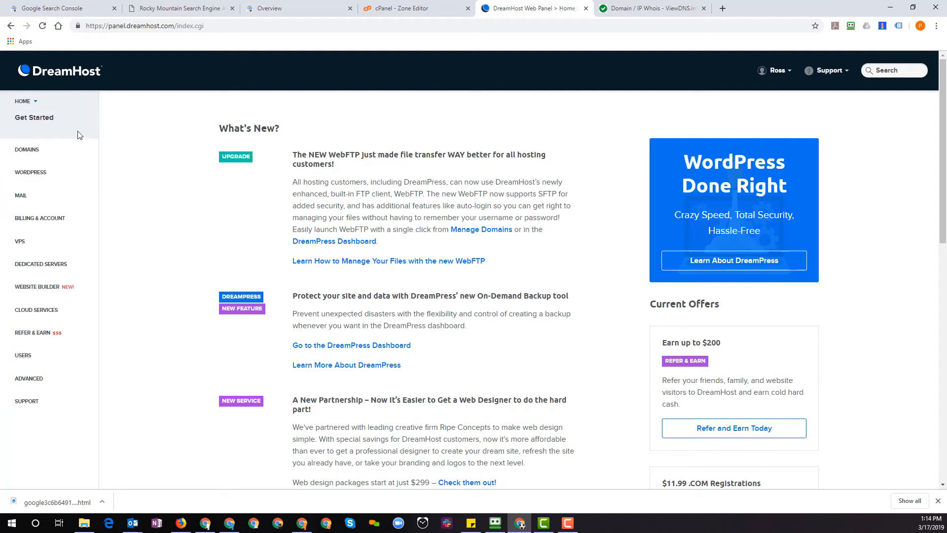
Step: Switch to the DreamHost panel and open the DNS settings of rockymountainsearchacademy.com from its managed domains
left_click(27, 153)
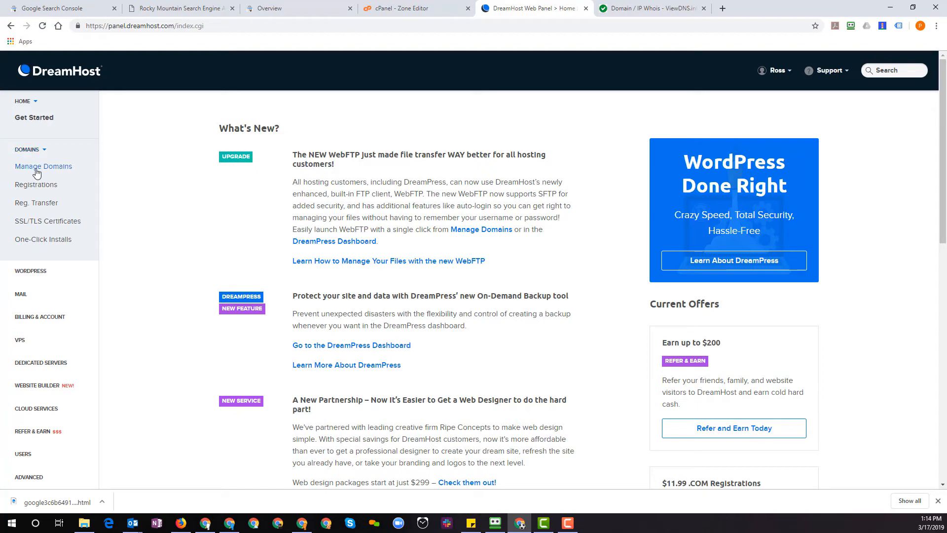
left_click(37, 168)
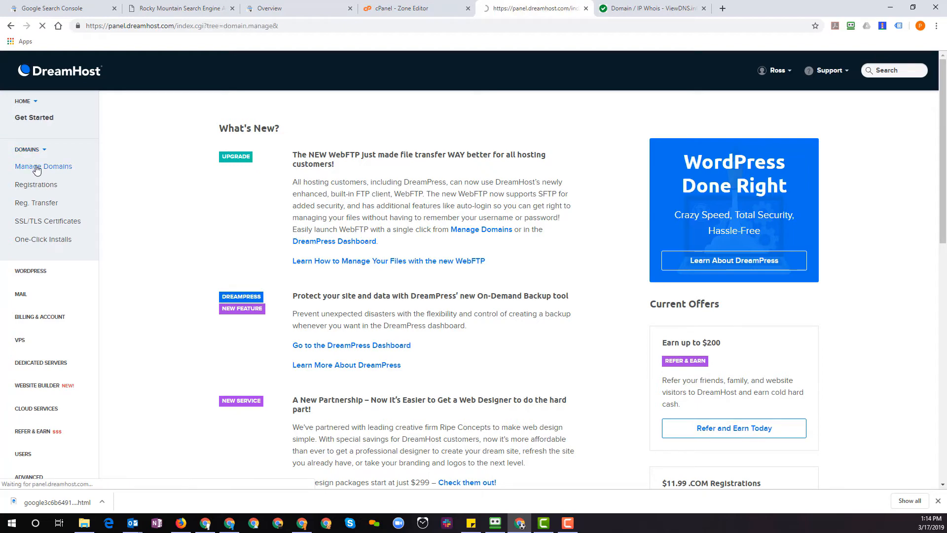
scroll(303, 240, "down", 5)
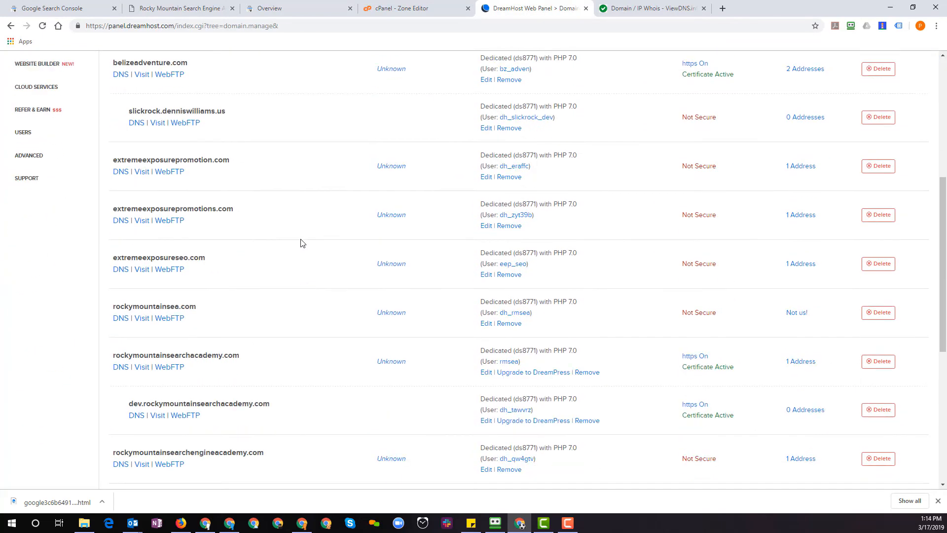
scroll(303, 243, "down", 5)
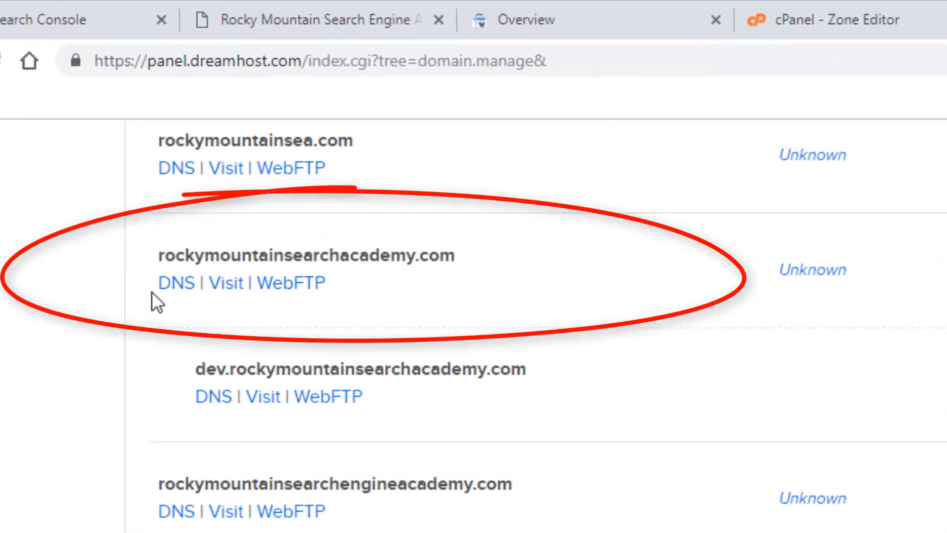
left_click(177, 286)
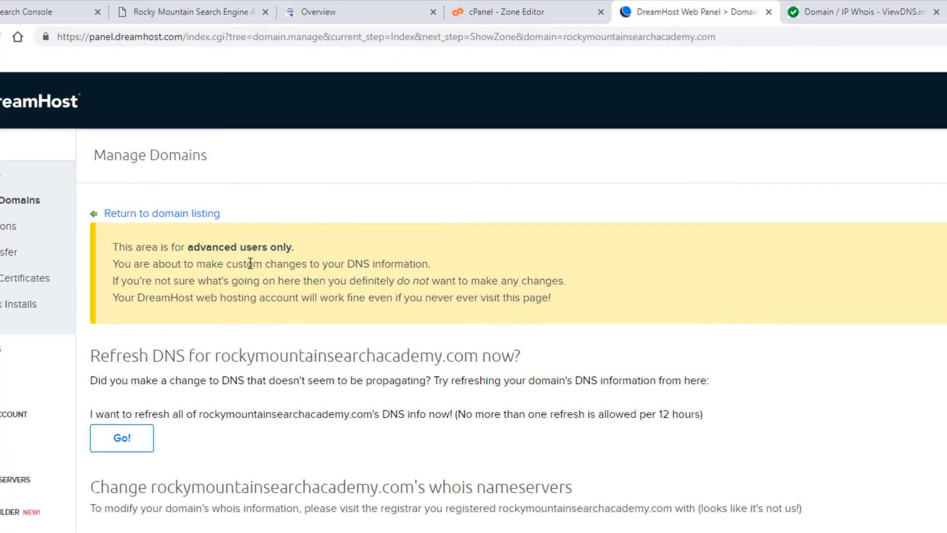
Step: Examine the custom DNS record form and the existing google-site-verification TXT record, and return to the Search Console verification dialog
scroll(260, 268, "down", 2)
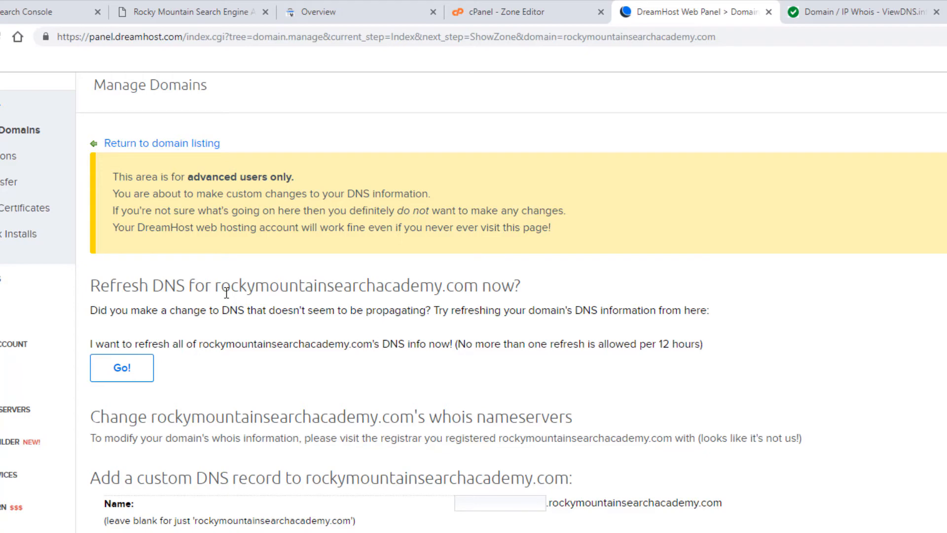
scroll(226, 292, "down", 4)
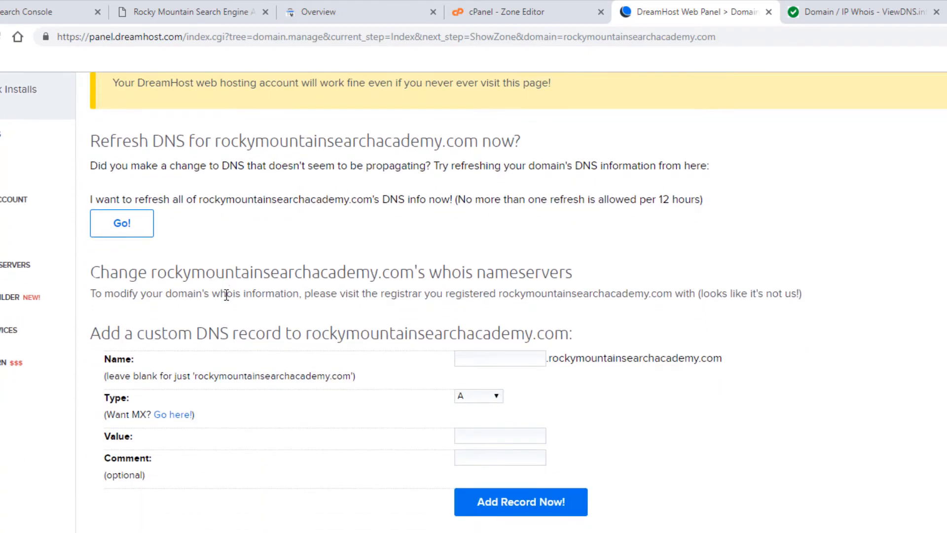
scroll(173, 290, "down", 1)
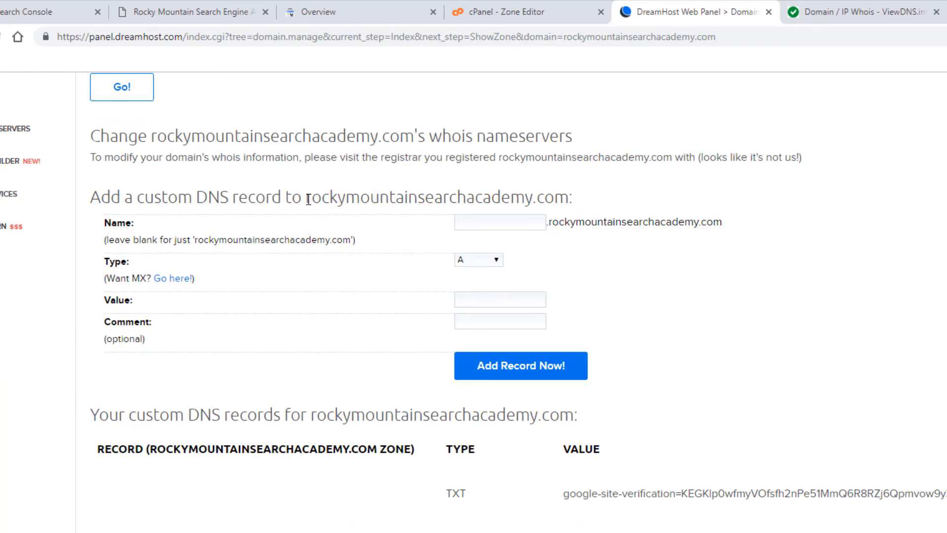
left_click_drag(306, 200, 569, 195)
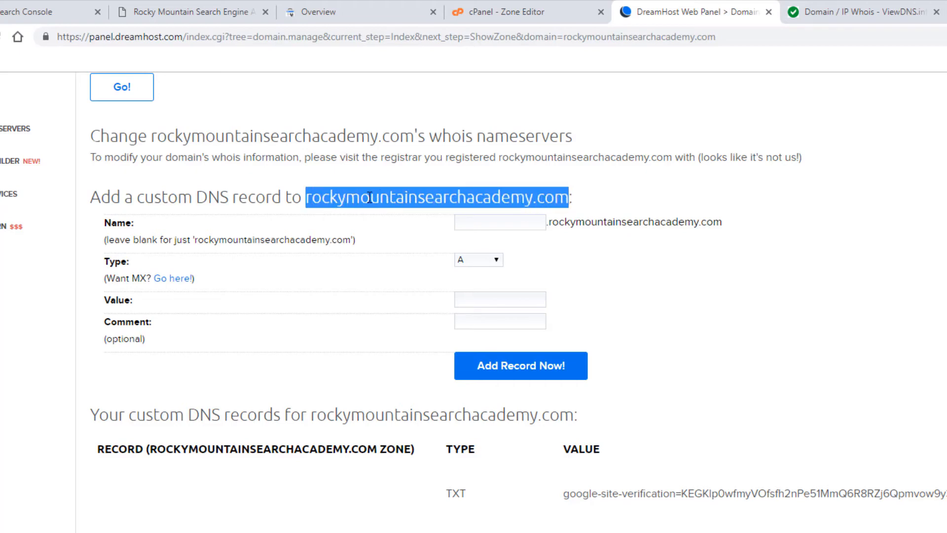
left_click(355, 198)
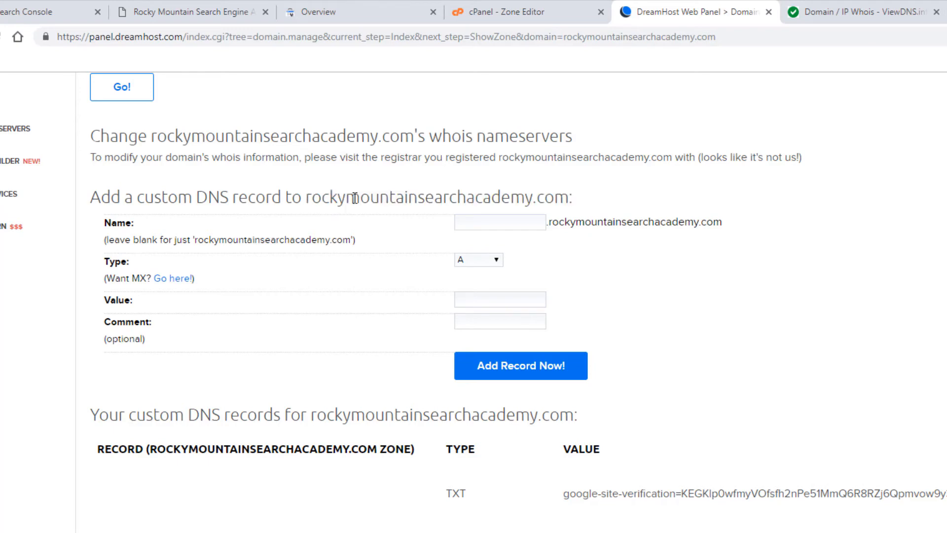
scroll(355, 199, "down", 1)
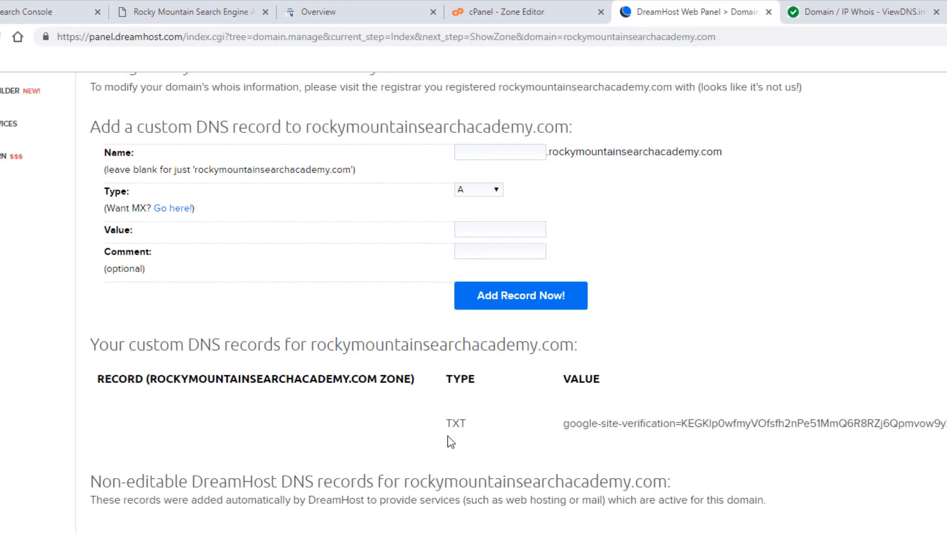
left_click_drag(476, 434, 447, 427)
left_click_drag(562, 428, 676, 432)
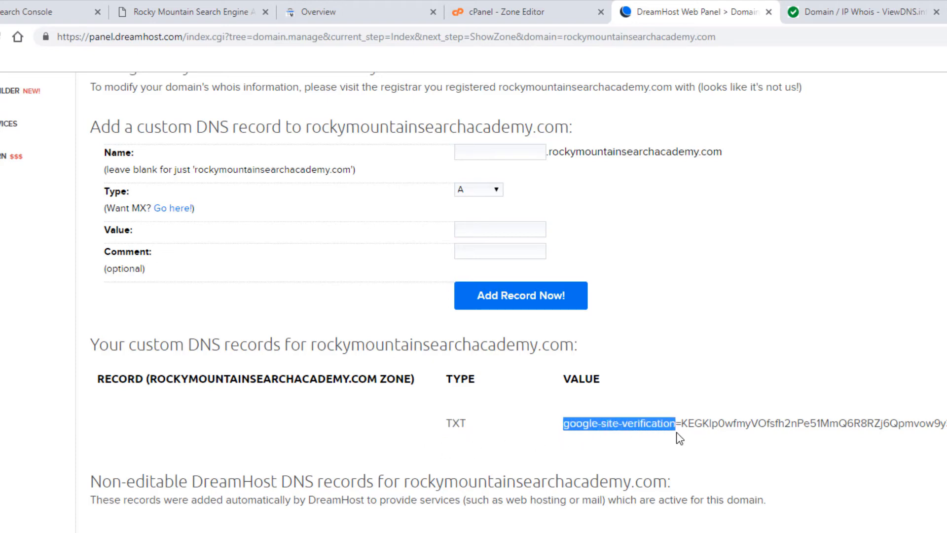
left_click(632, 462)
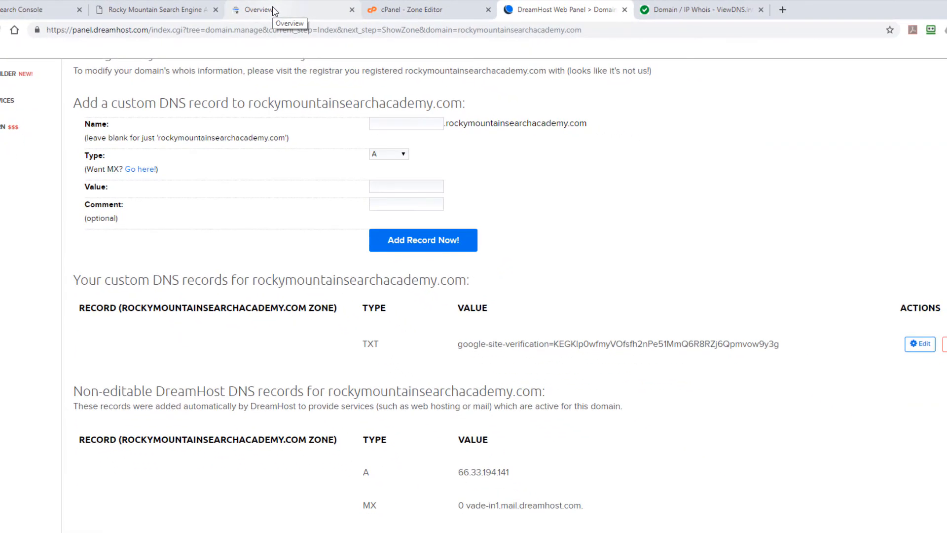
left_click(272, 9)
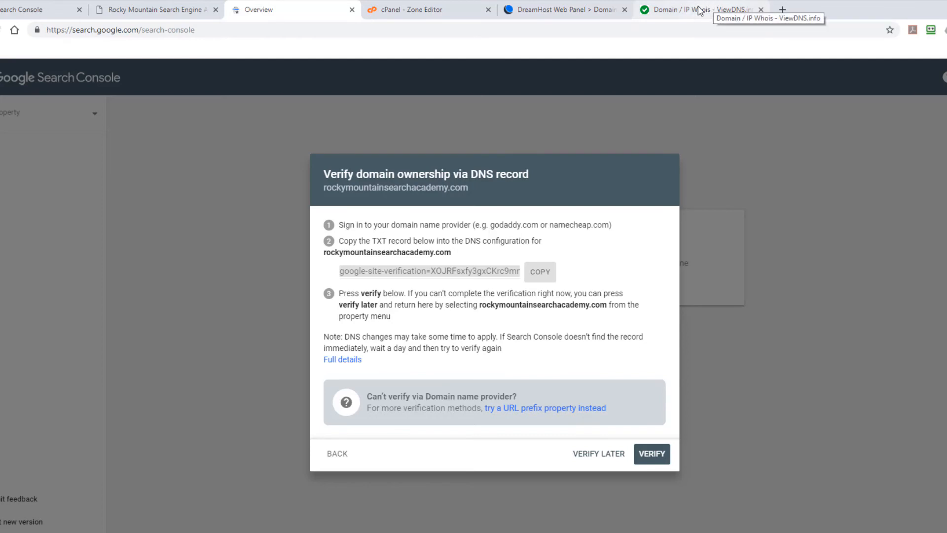
Step: Copy the google-site-verification TXT record value for rockymountainsearchacademy.com from the domain ownership dialog
left_click(461, 269)
left_click(544, 273)
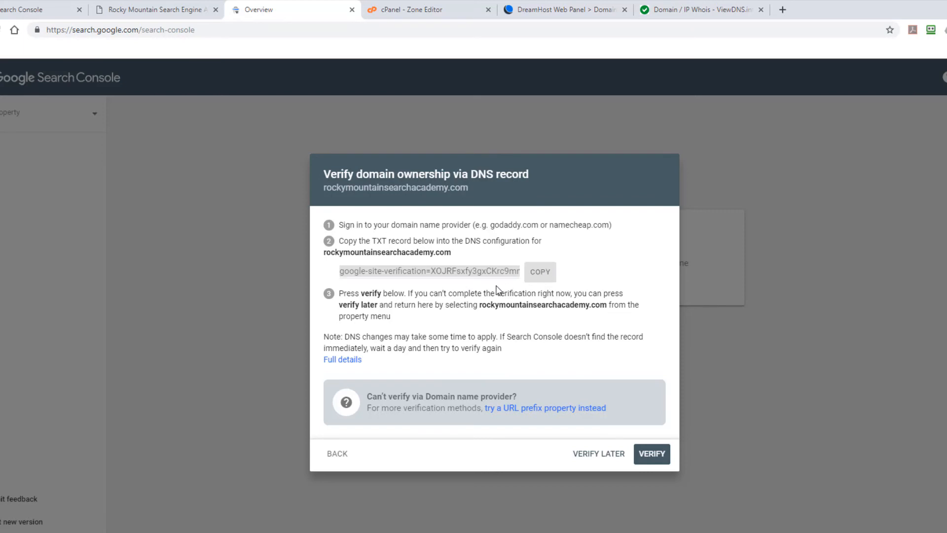
left_click(441, 271)
left_click_drag(431, 271, 472, 271)
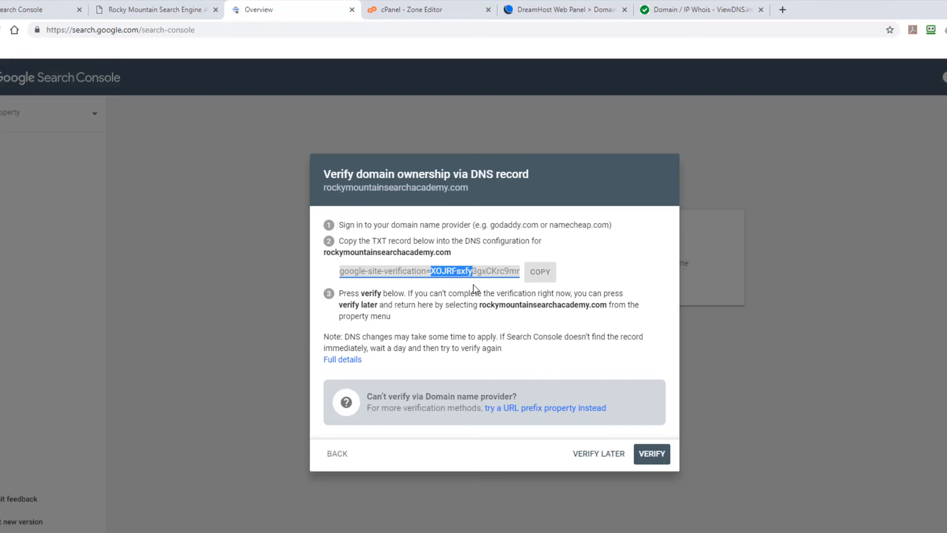
Step: Switch to the DreamHost DNS settings and compare the existing google-site-verification TXT record with the copied value
left_click(710, 17)
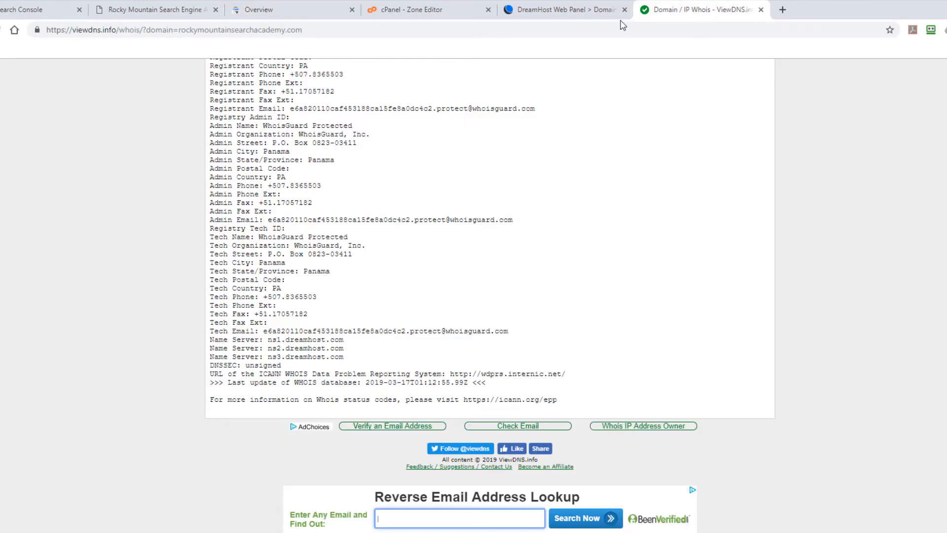
left_click(548, 9)
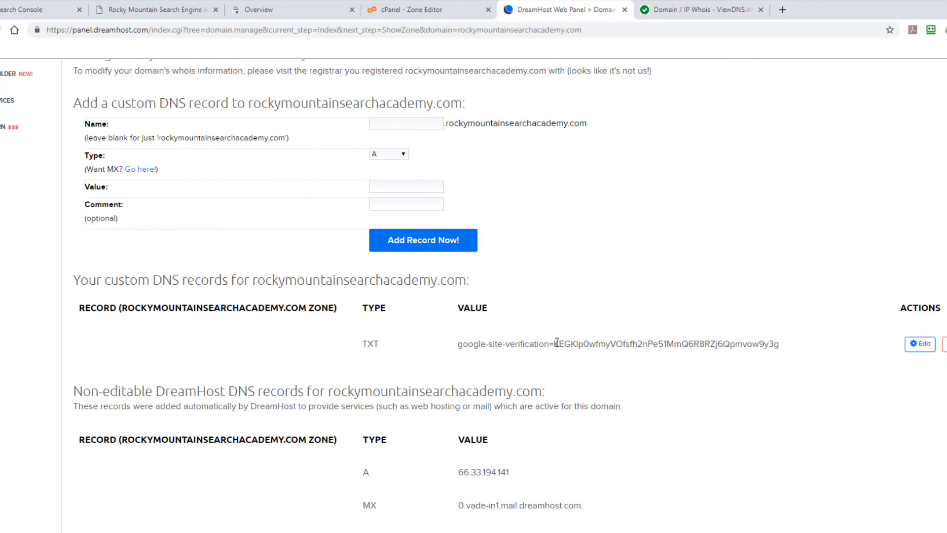
left_click_drag(555, 345, 604, 357)
left_click(610, 315)
Step: Add a custom TXT record to rockymountainsearchacademy.com with blank name and comment, pasting the copied Google site verification token as its value
left_click(395, 155)
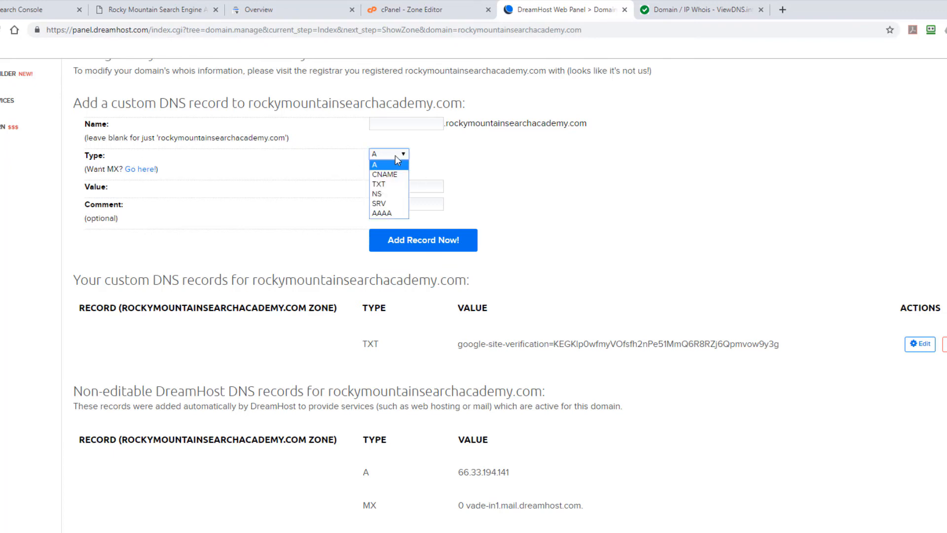
left_click(378, 185)
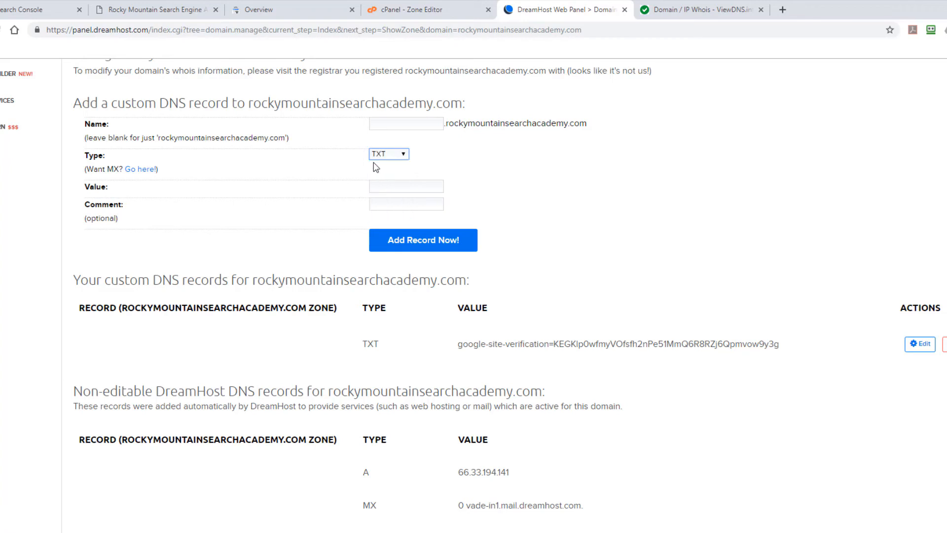
left_click(384, 187)
key("ctrl+v")
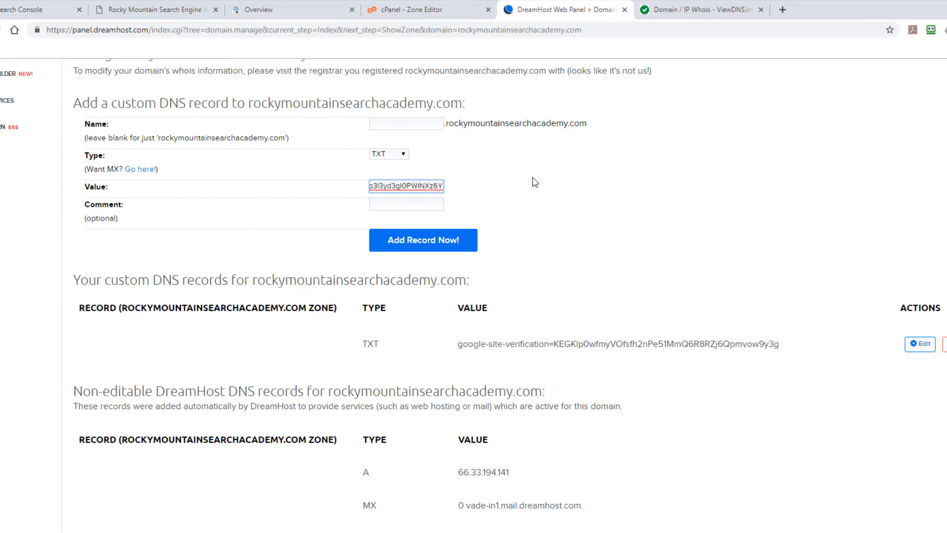
key("Left")
key("Left")
key("Left")
key("Left")
key("Left")
key("Left")
key("Left")
key("Left")
key("Left")
key("Left")
key("Left")
key("Left")
key("Left")
key("Left")
key("Left")
key("Left")
key("Left")
key("Left")
key("Left")
key("Left")
key("Left")
key("Left")
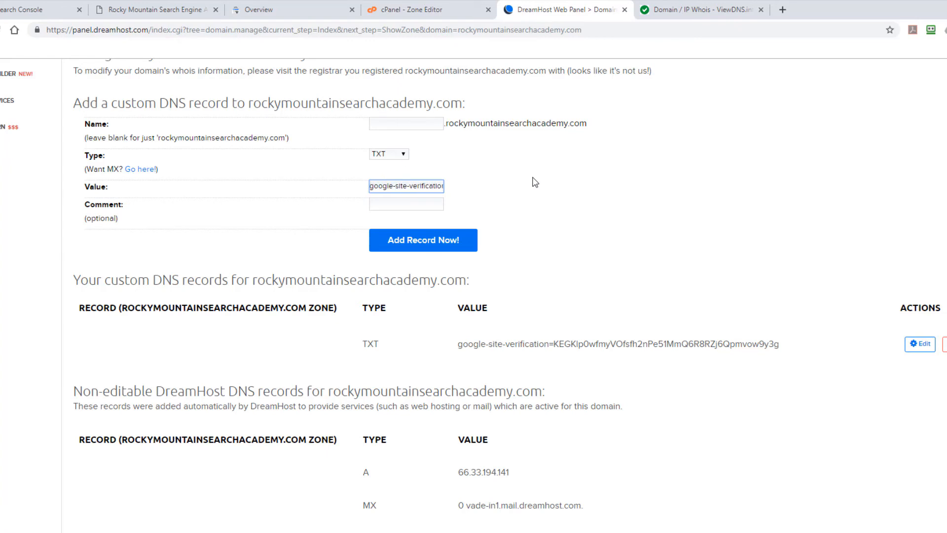
left_click(403, 204)
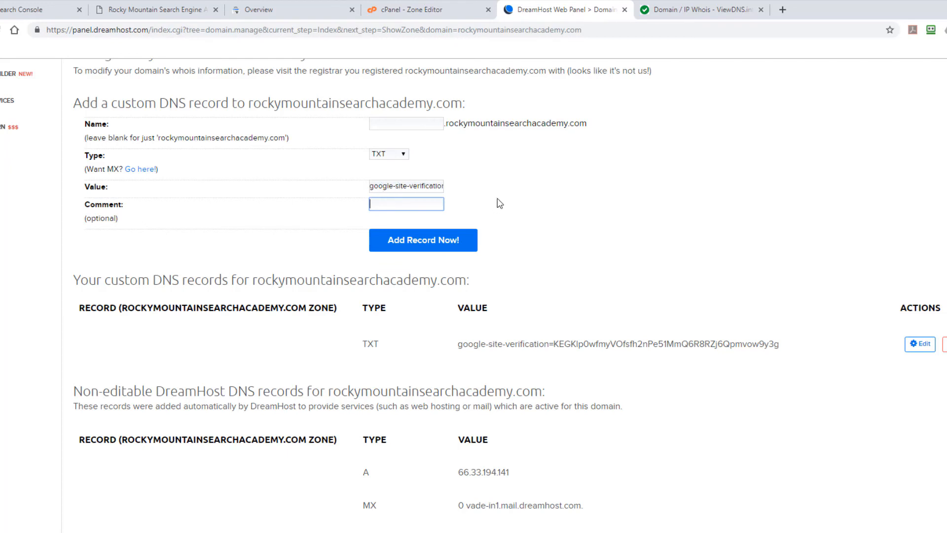
left_click(417, 245)
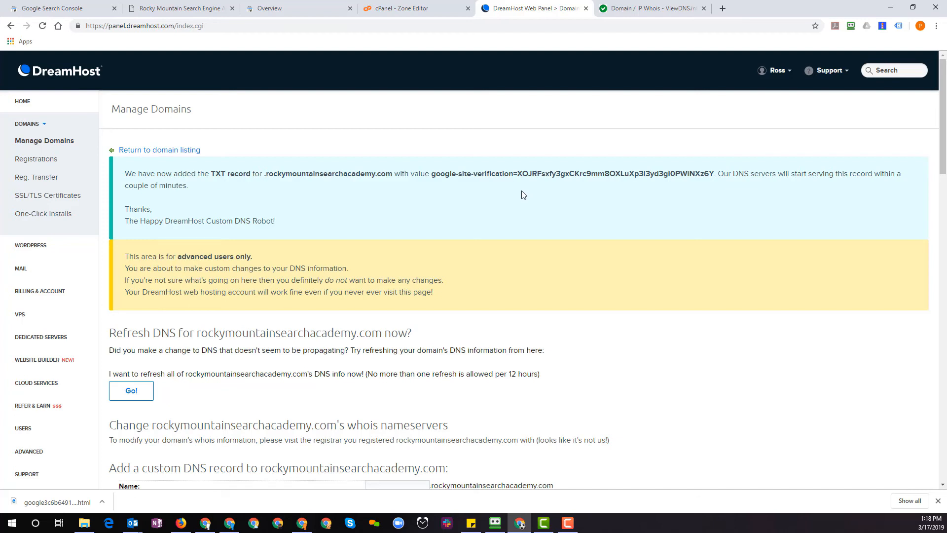
Step: Switch to ViewDNS.info, run a DNS Record Lookup for rockymountainsearchacademy.com, and check the google-site-verification TXT records against the new token
left_click(279, 9)
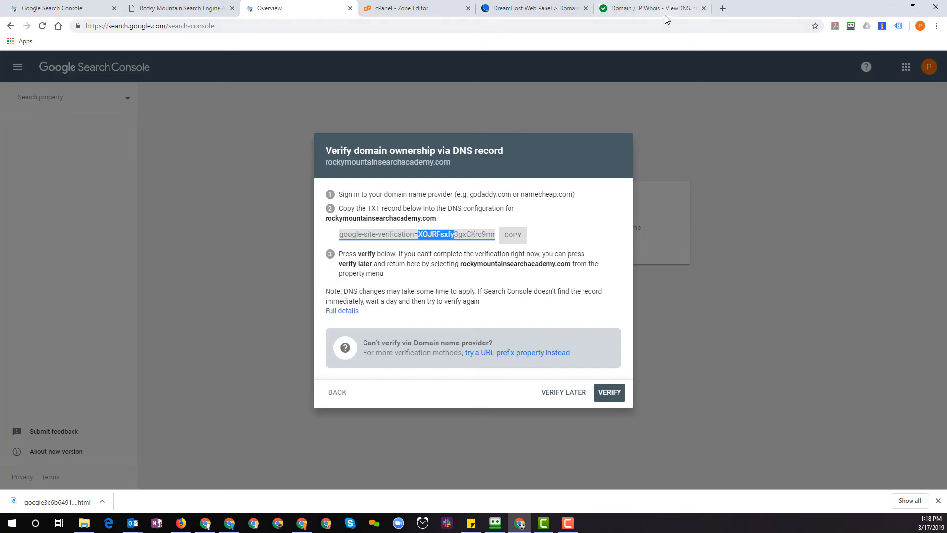
left_click(640, 9)
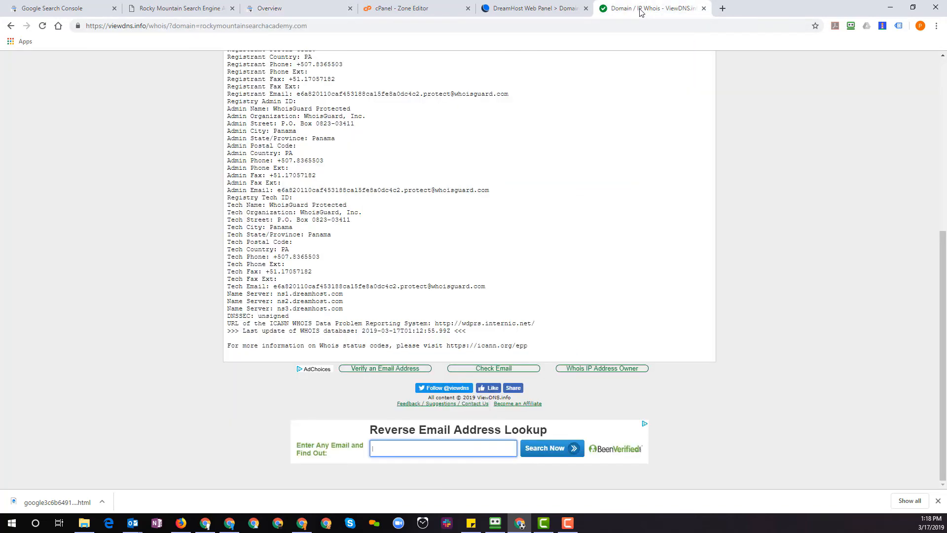
scroll(256, 72, "up", 15)
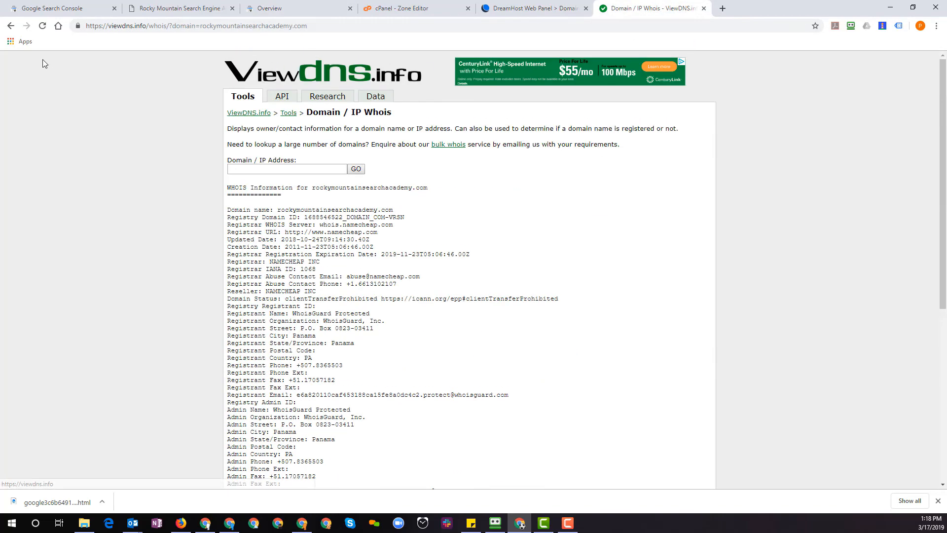
left_click(274, 77)
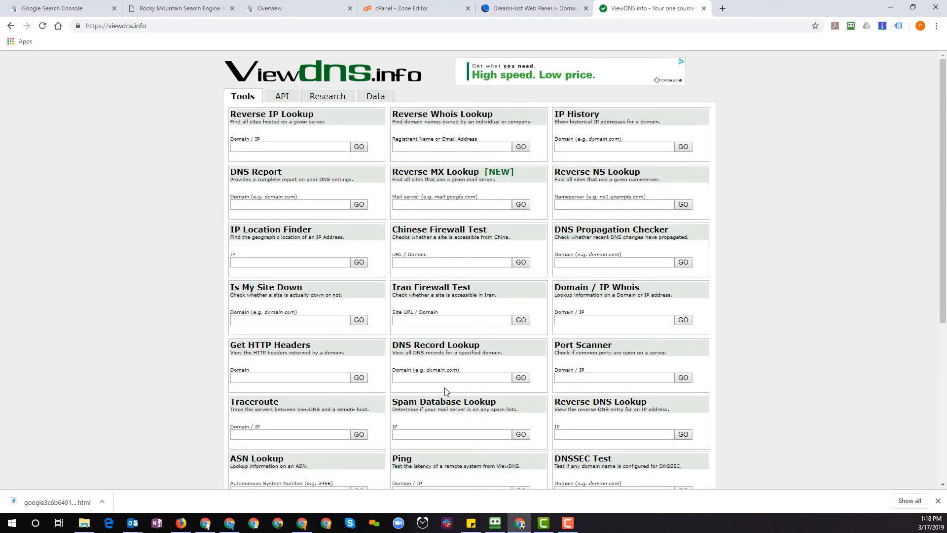
left_click(428, 379)
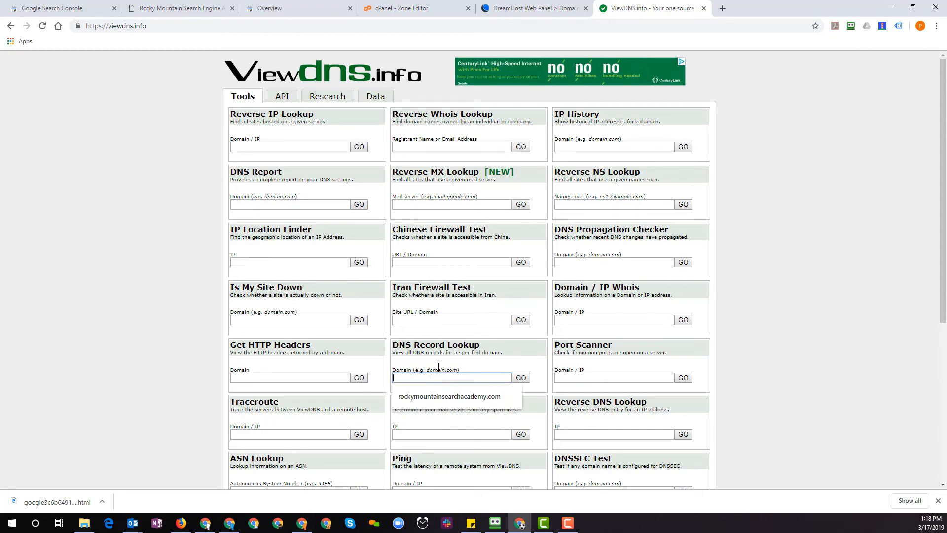
left_click(436, 400)
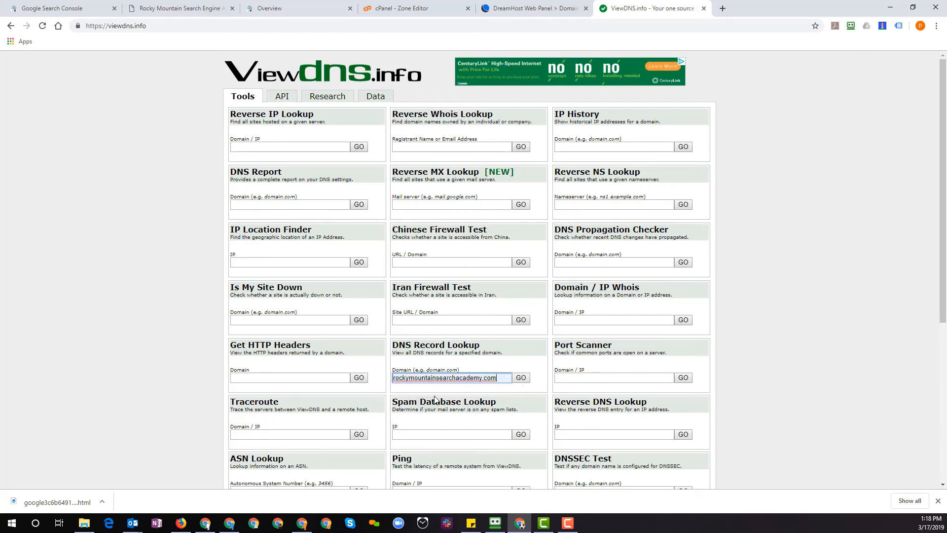
left_click(522, 381)
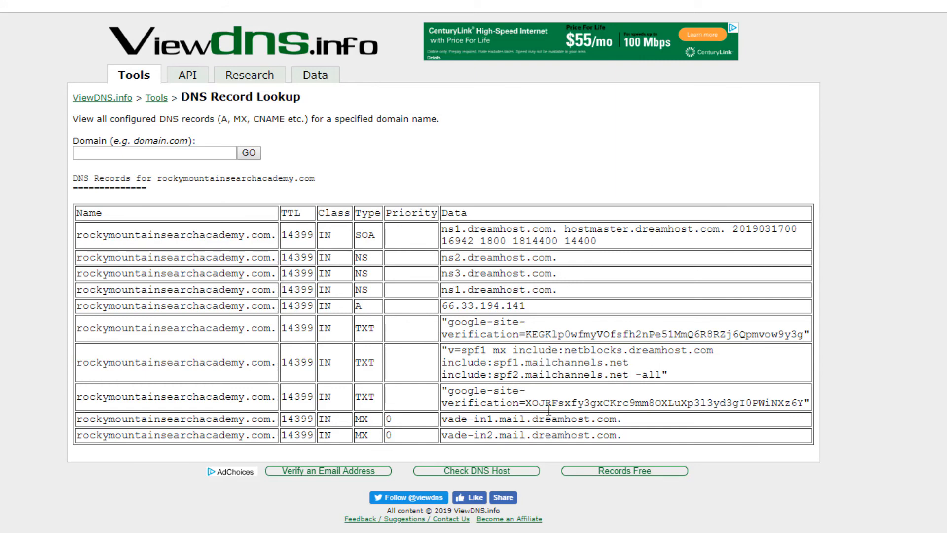
left_click_drag(526, 402, 572, 402)
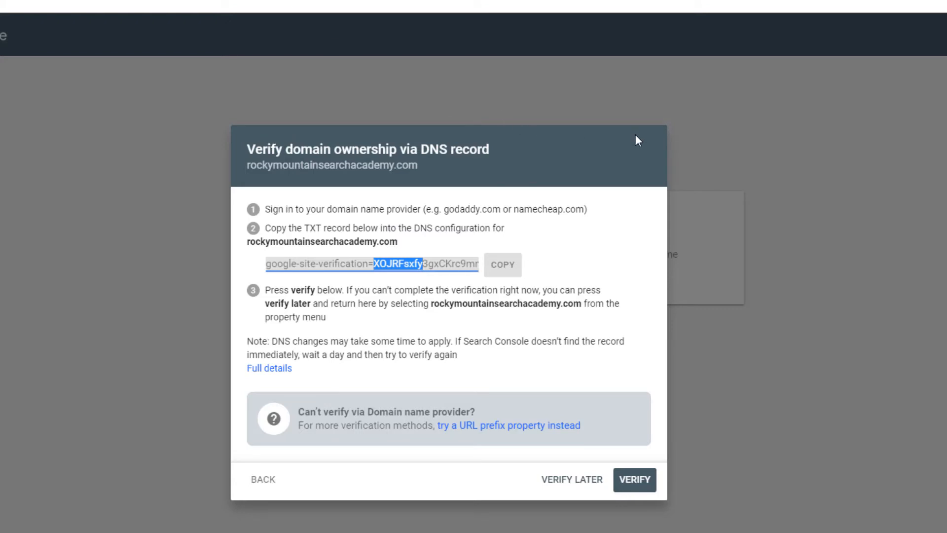
Step: Try to verify ownership of rockymountainsearchacademy.com via the DNS record in Search Console, and dismiss the result
left_click(484, 480)
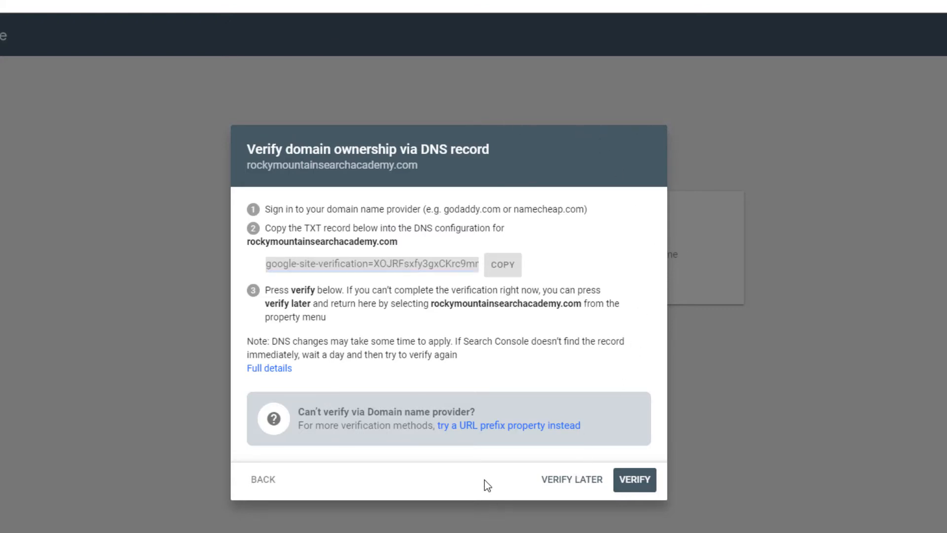
left_click(635, 481)
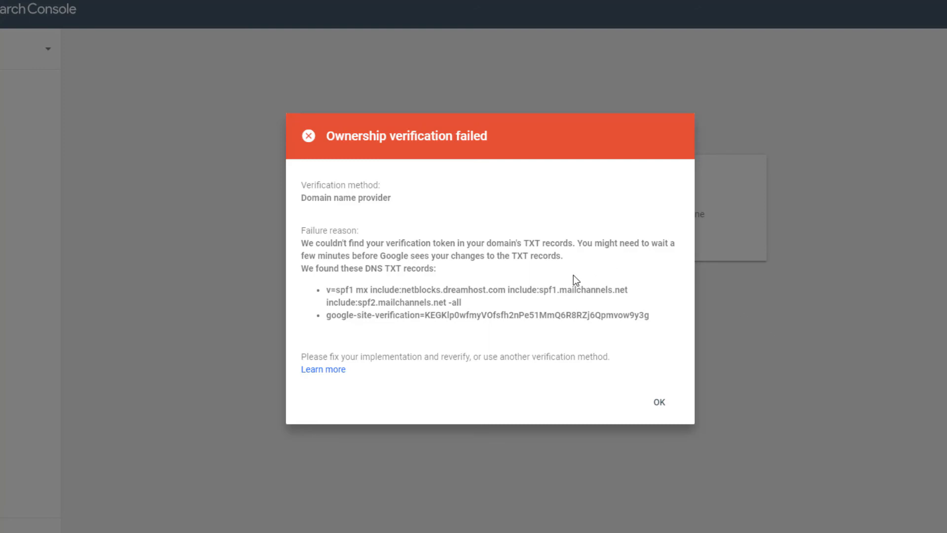
left_click(659, 407)
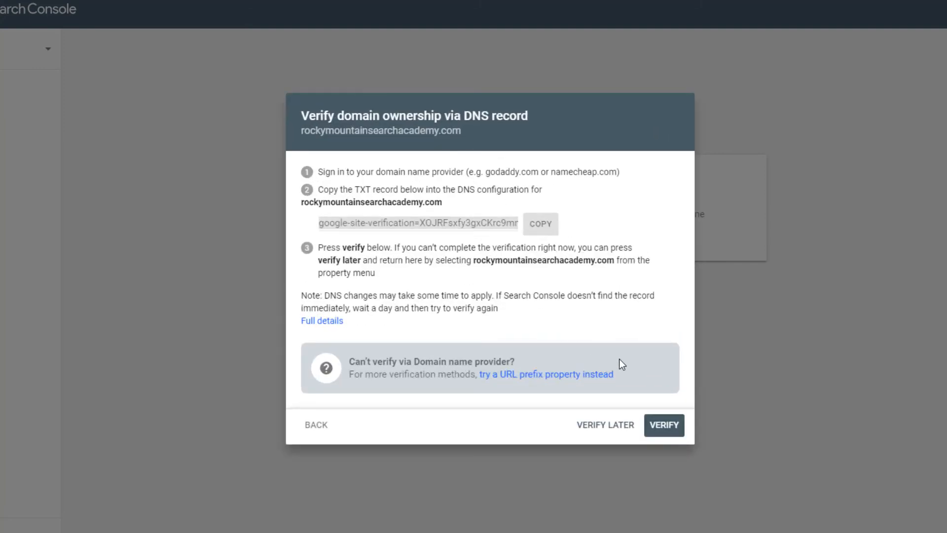
Step: Run the DNS ownership verification of rockymountainsearchacademy.com again and go to the new domain property
left_click(662, 429)
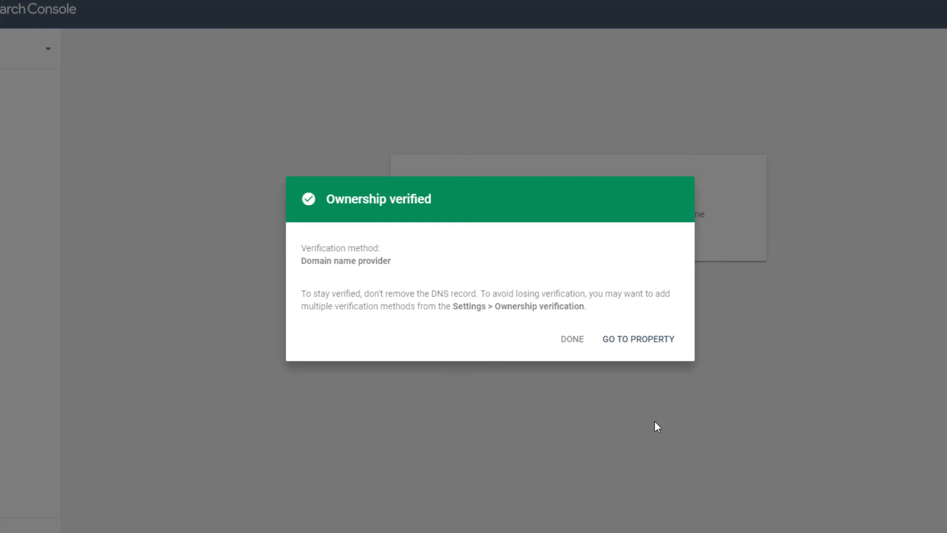
left_click(642, 345)
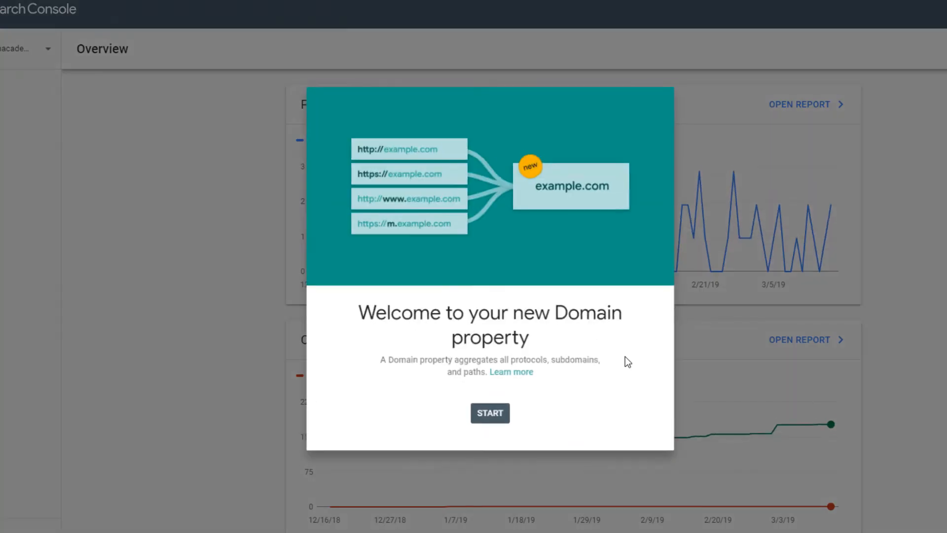